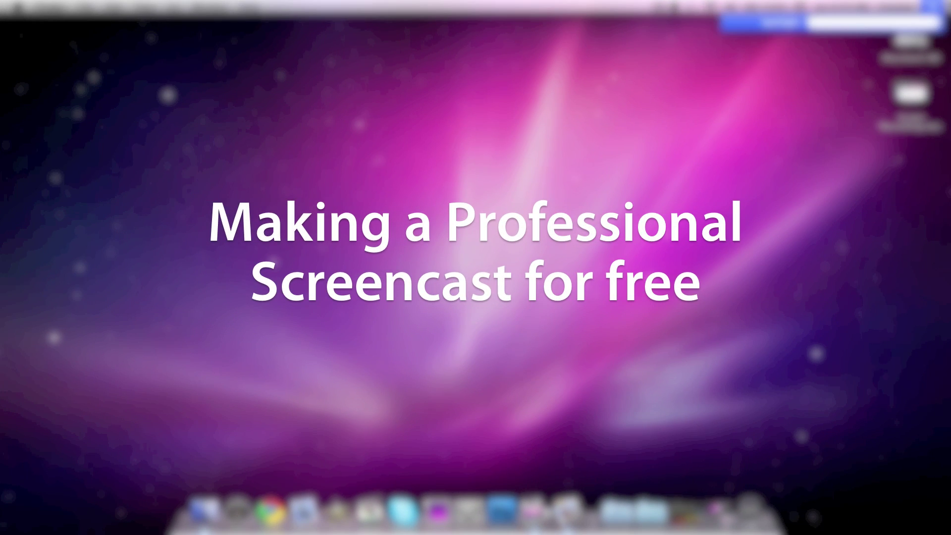
Launch QuickTime Player by searching 'Quicktime' in Spotlight.
{"action": "type", "text": "Qu"}
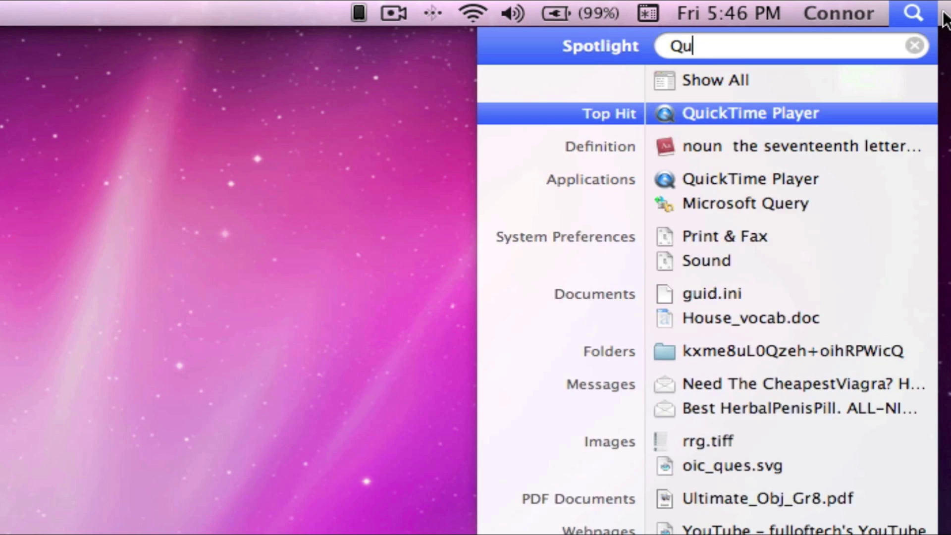
{"action": "type", "text": "icktime"}
{"action": "key", "text": "Return"}
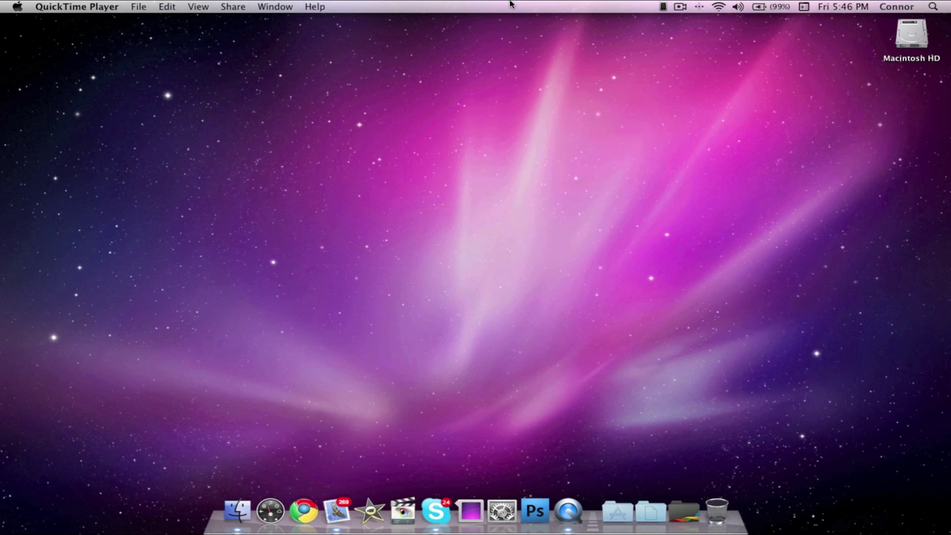
Set up a new screen recording saving to the Desktop at High quality and start it.
{"action": "left_click", "coordinate": [139, 7]}
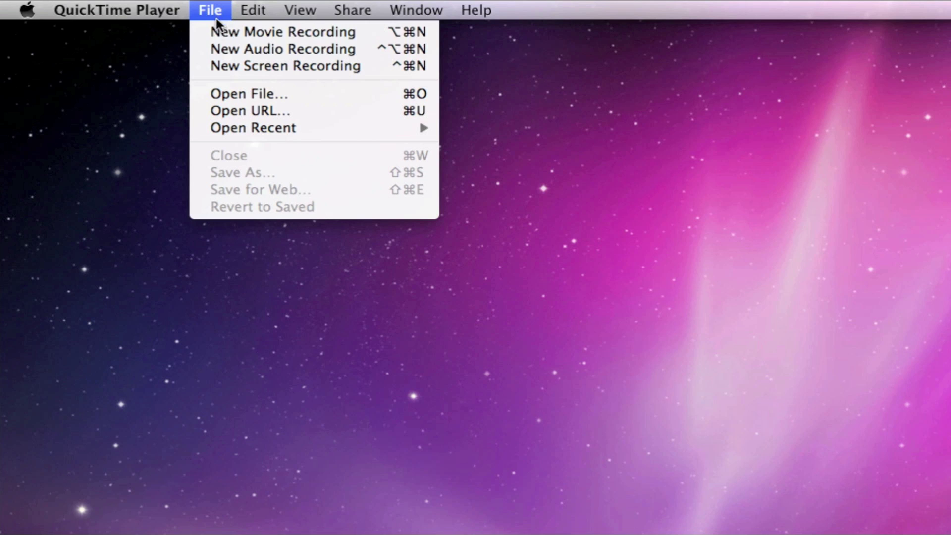
{"action": "left_click", "coordinate": [213, 67]}
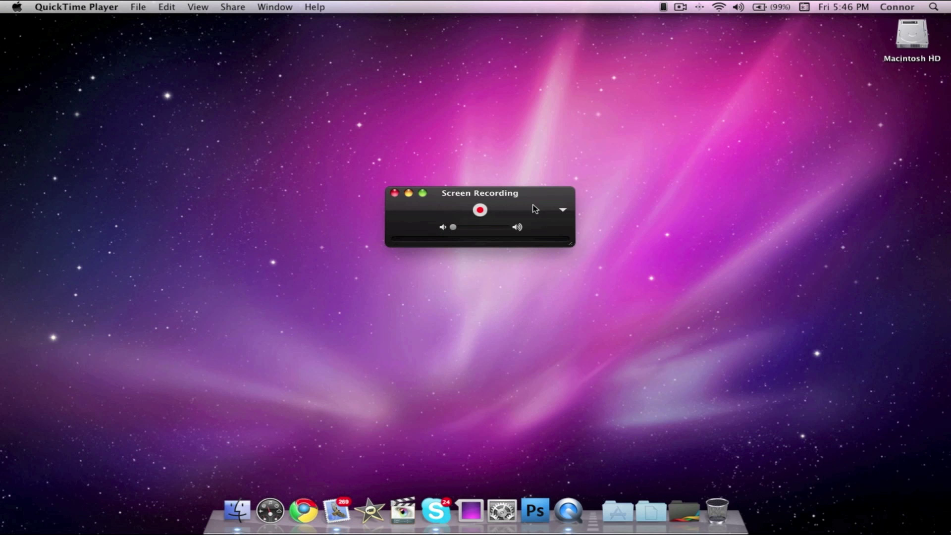
{"action": "left_click", "coordinate": [562, 210]}
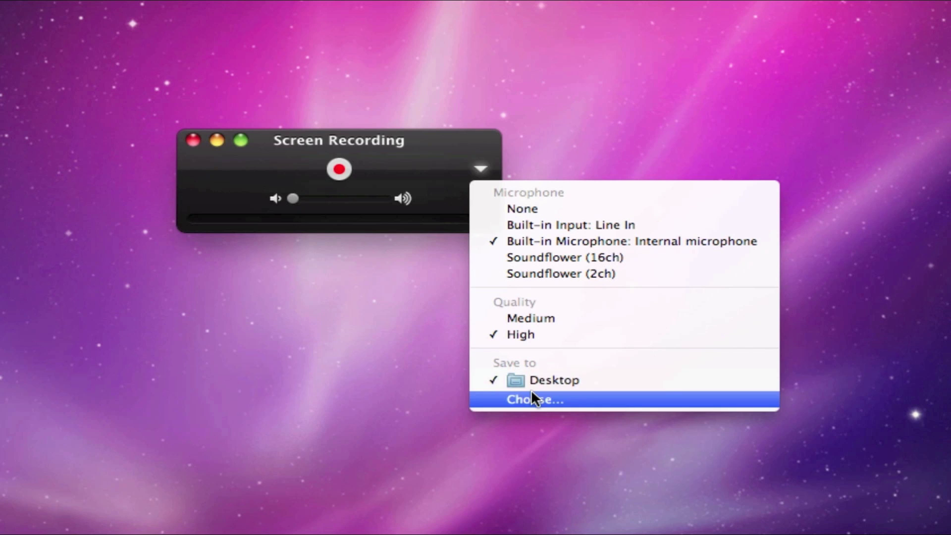
{"action": "left_click", "coordinate": [273, 199]}
{"action": "left_click", "coordinate": [332, 173]}
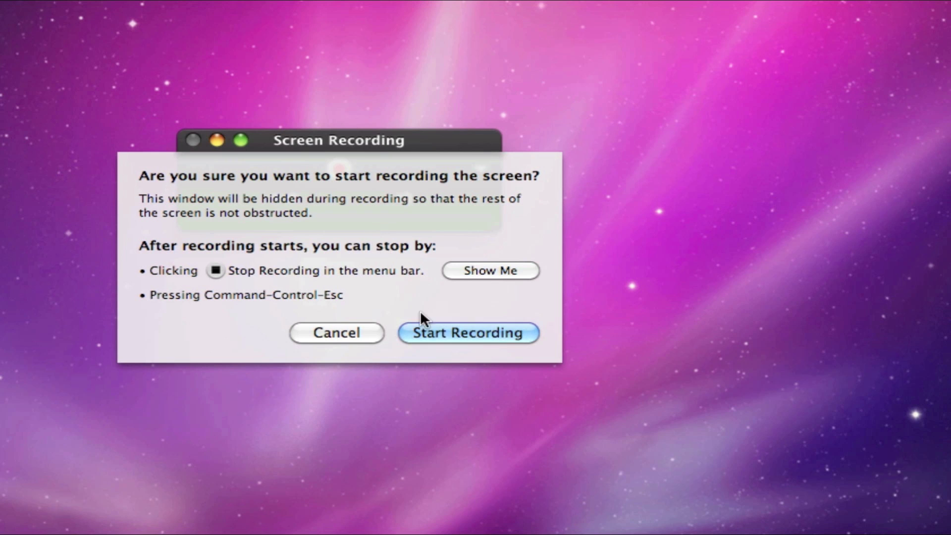
Confirm the screen recording and drag the old Screen Recording.mov from the desktop into the Trash.
{"action": "left_click", "coordinate": [445, 332]}
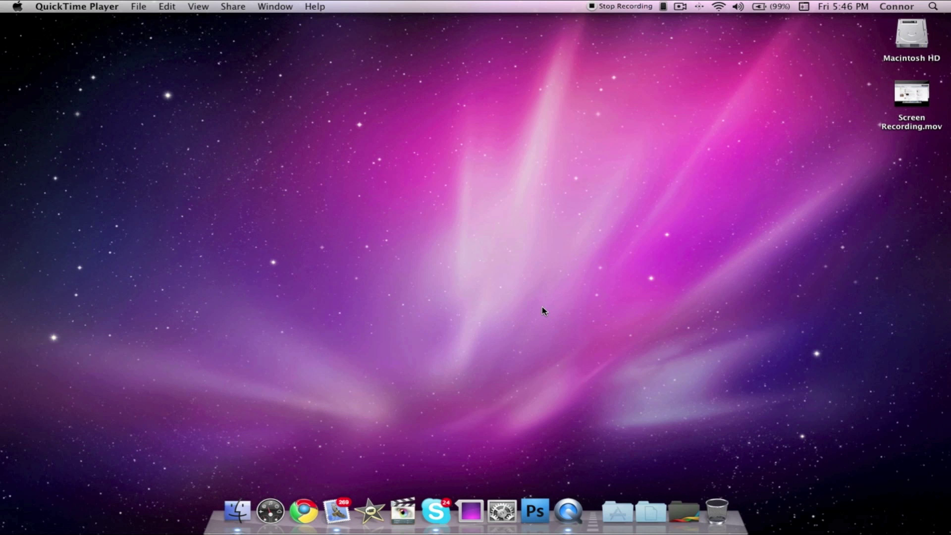
{"action": "left_click_drag", "start_coordinate": [542, 307], "coordinate": [724, 517]}
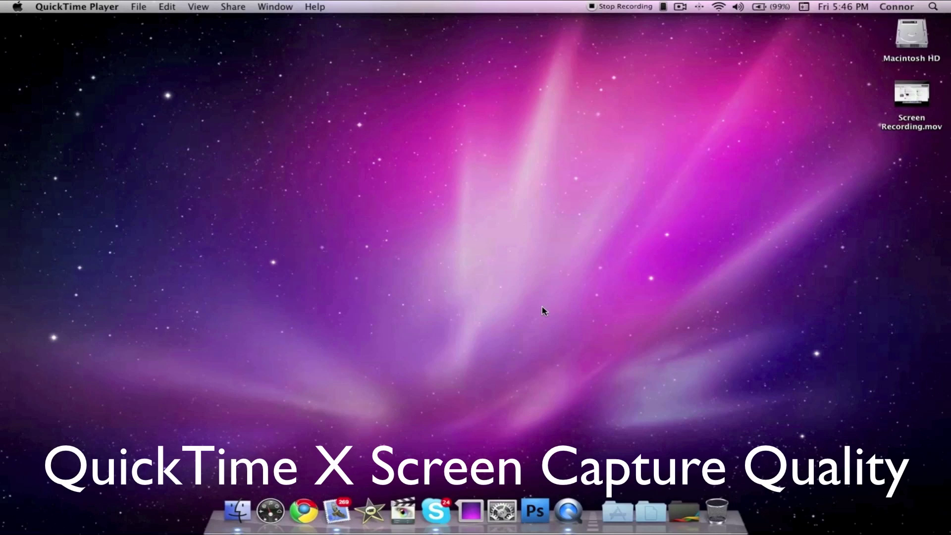
{"action": "left_click_drag", "start_coordinate": [541, 307], "coordinate": [725, 518]}
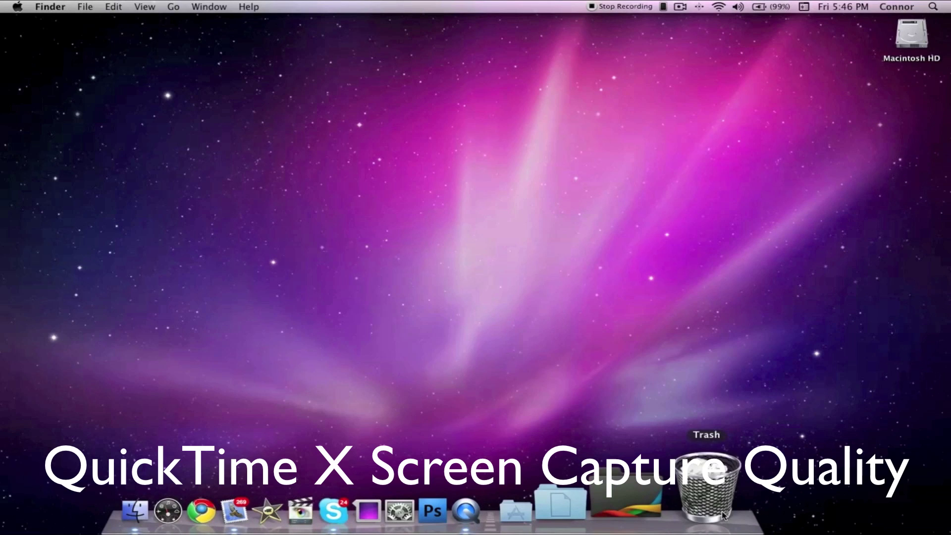
Empty the Trash and stop the screen recording.
{"action": "left_click", "coordinate": [723, 517]}
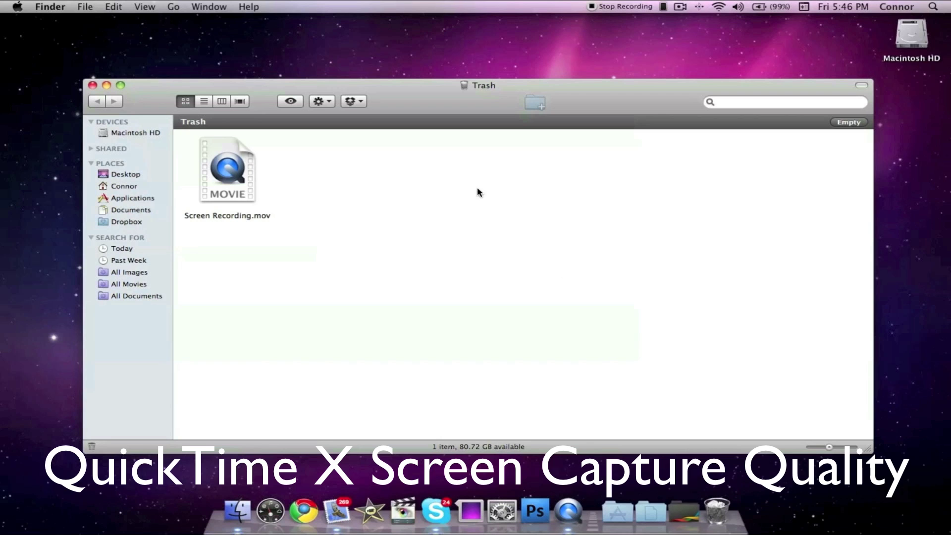
{"action": "left_click", "coordinate": [322, 102]}
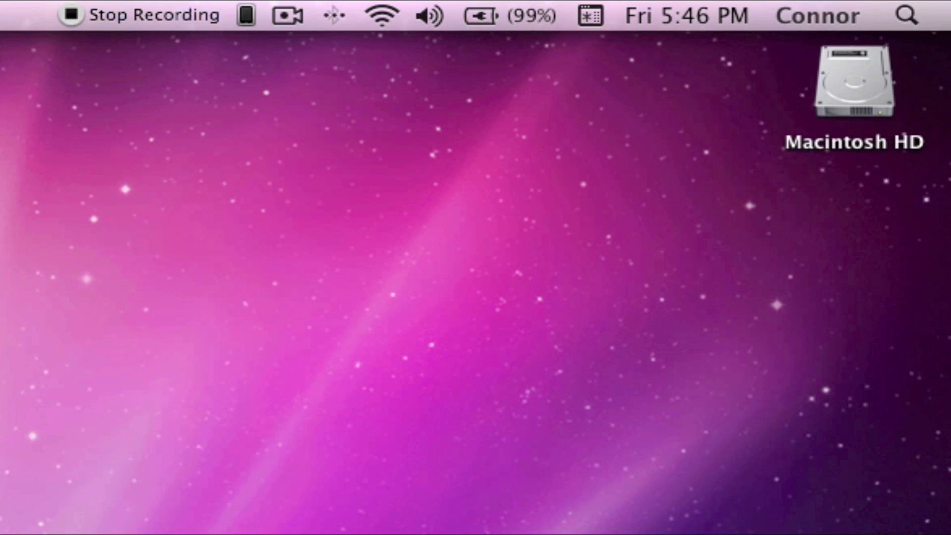
{"action": "left_click", "coordinate": [171, 7]}
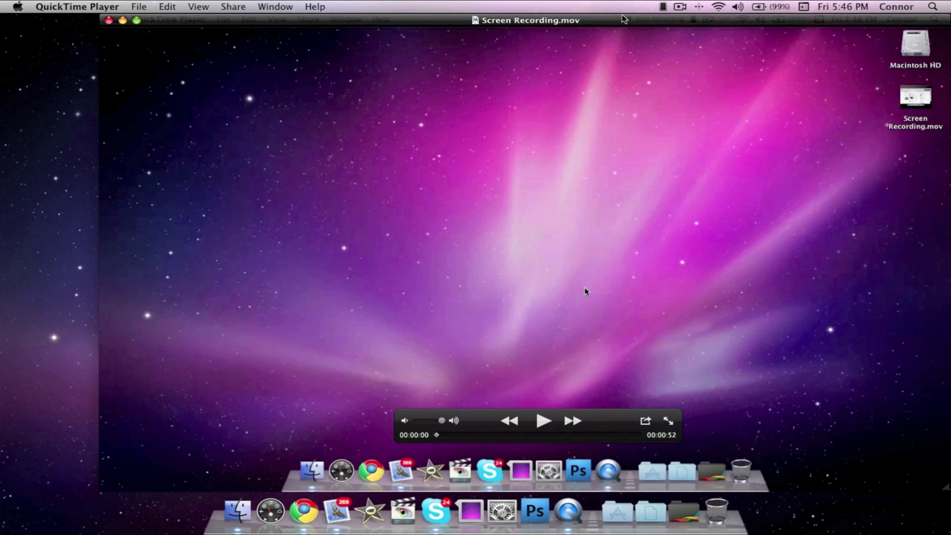
Shift the movie window left and watch the 52-second recording full screen.
{"action": "left_click_drag", "start_coordinate": [585, 291], "coordinate": [526, 291]}
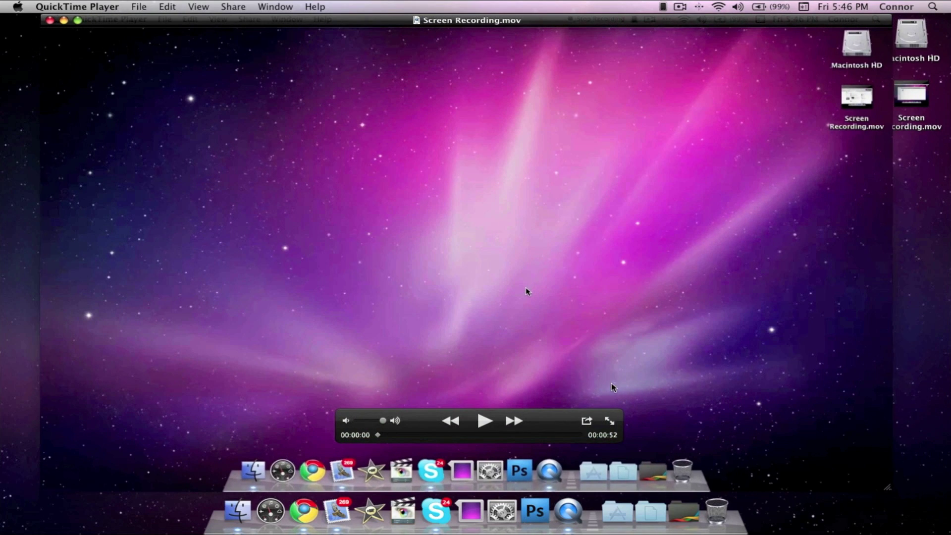
{"action": "left_click", "coordinate": [611, 421]}
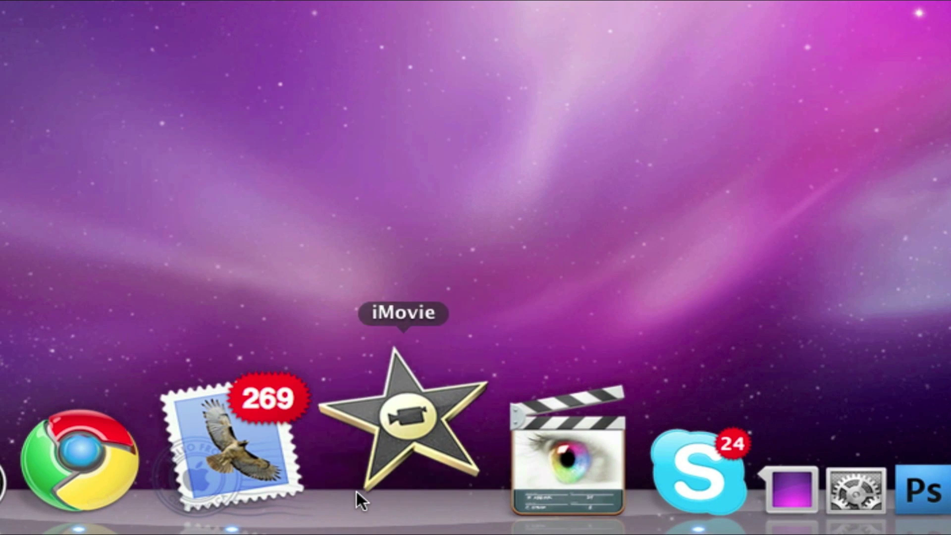
{"action": "left_click", "coordinate": [357, 491]}
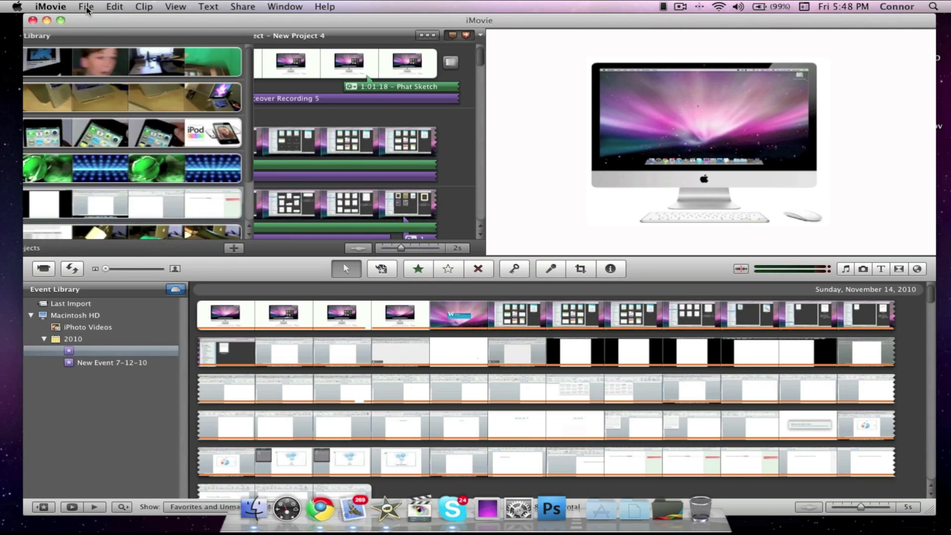
Import Screen Recording.mov from the Desktop into iMovie via File > Import > Movies.
{"action": "left_click", "coordinate": [87, 7]}
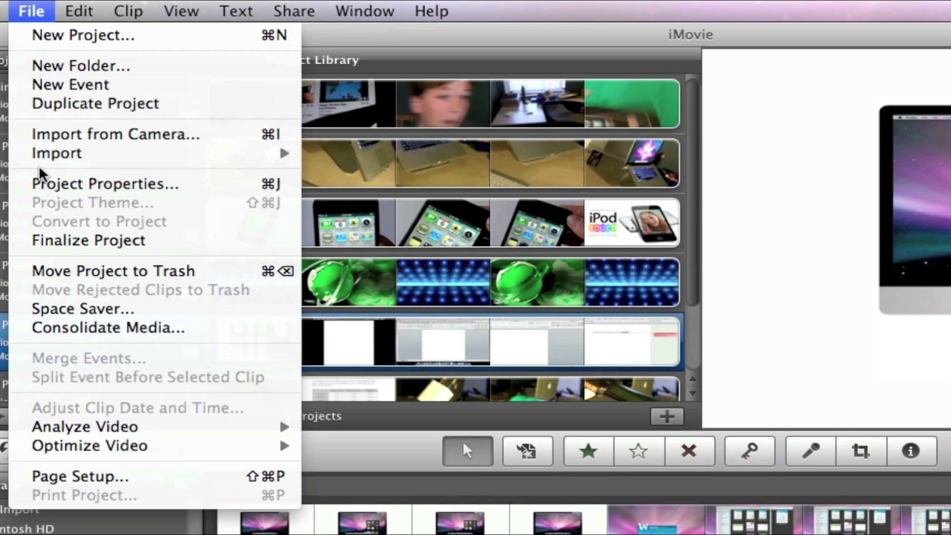
{"action": "mouse_move", "coordinate": [37, 156]}
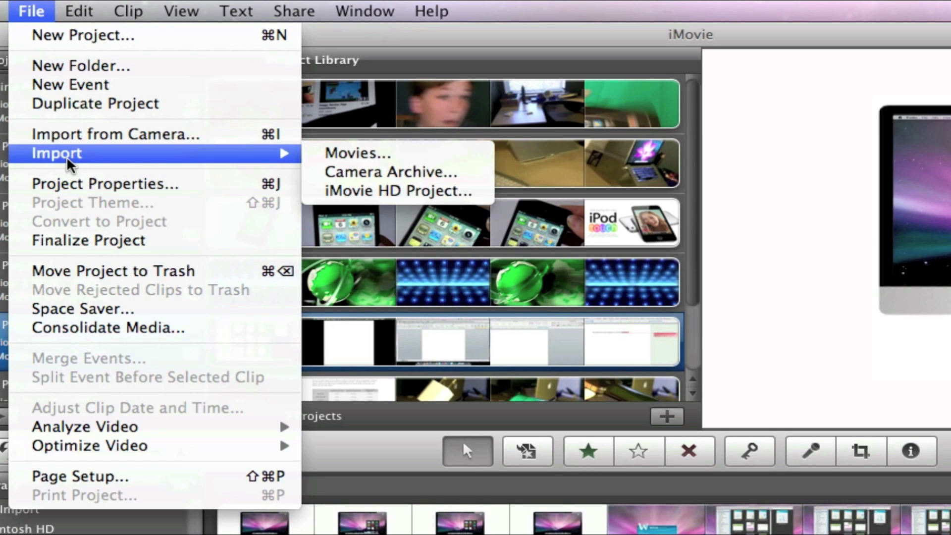
{"action": "left_click", "coordinate": [318, 156]}
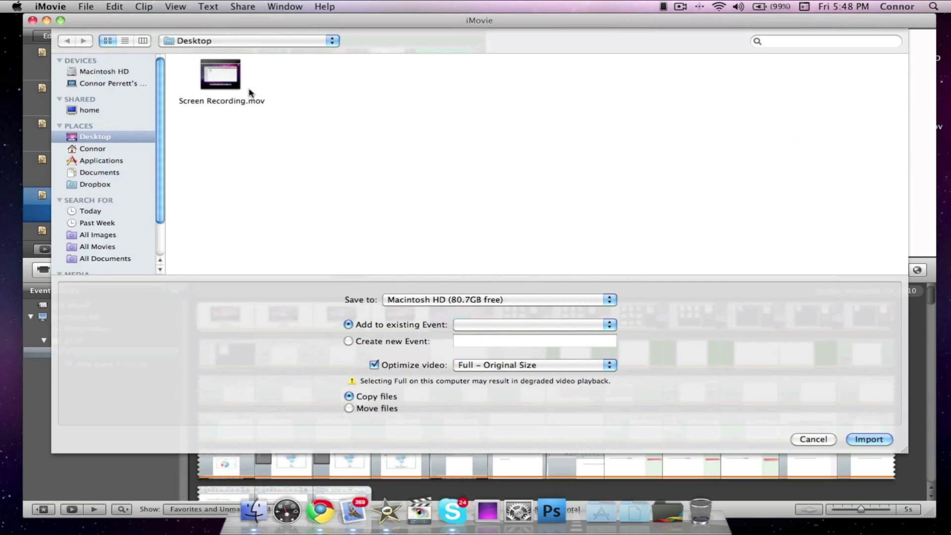
{"action": "left_click", "coordinate": [240, 92]}
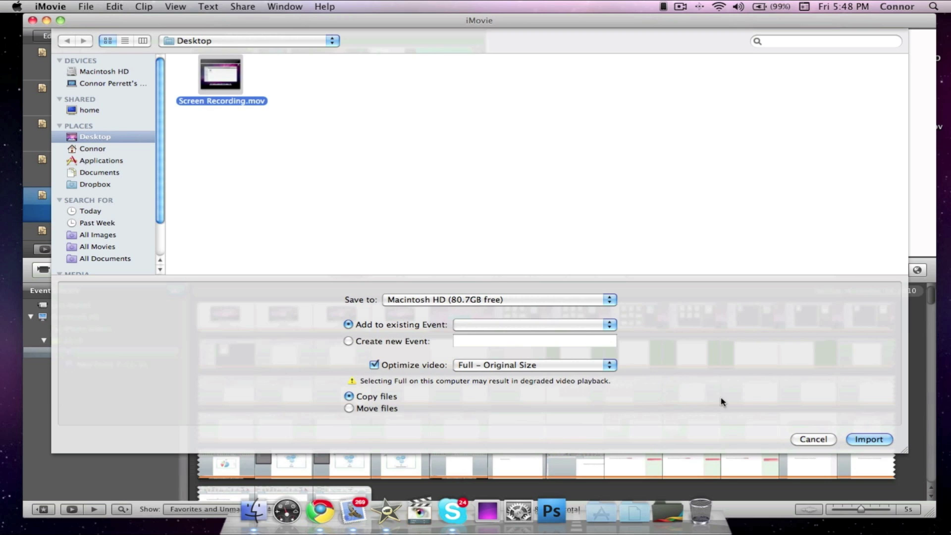
{"action": "left_click", "coordinate": [862, 441]}
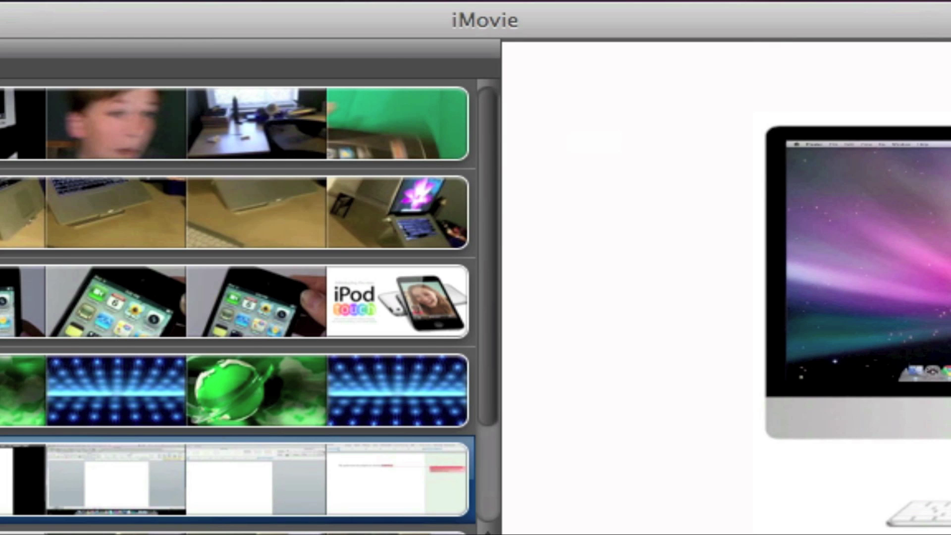
{"action": "key", "text": "super+n"}
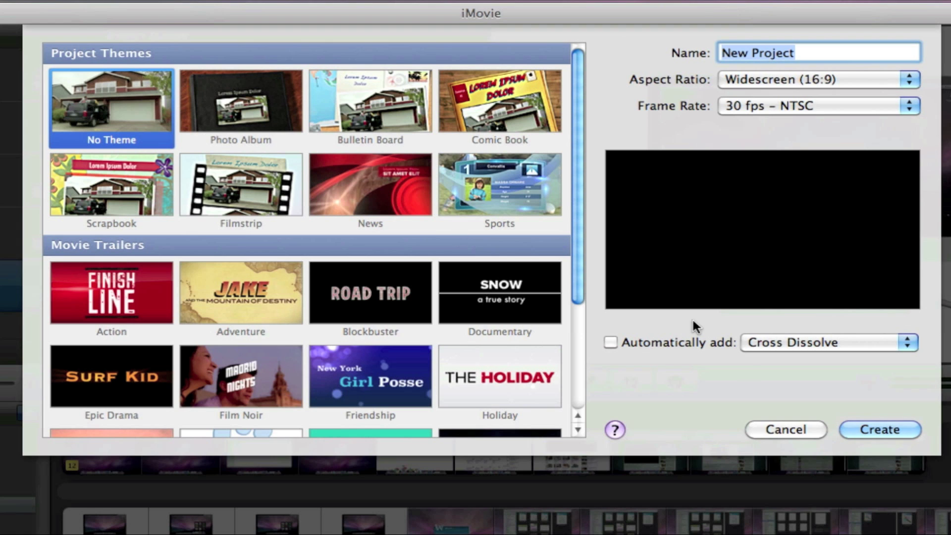
Create New Project 5, drag the screen-recording clip into it, and switch the frame rate to 24.
{"action": "left_click", "coordinate": [879, 429]}
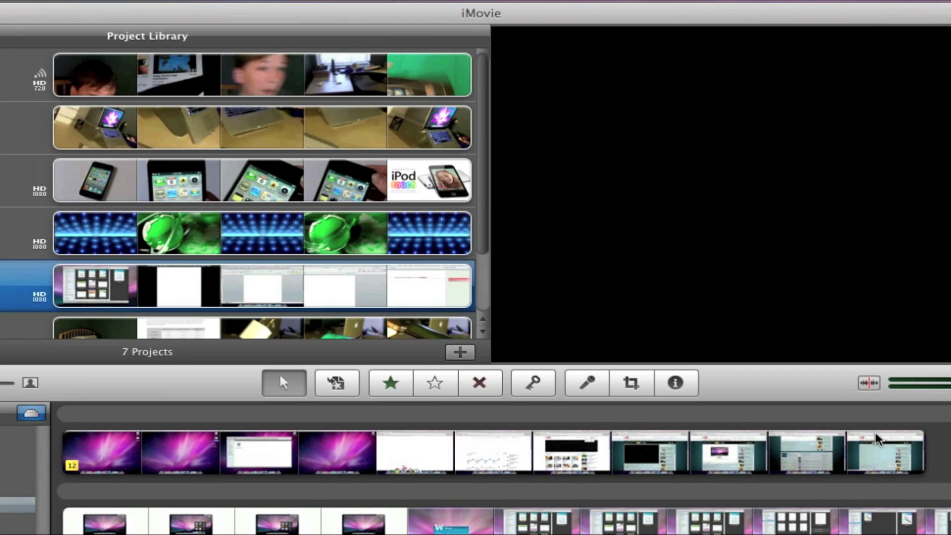
{"action": "left_click", "coordinate": [877, 438]}
{"action": "left_click_drag", "start_coordinate": [877, 438], "coordinate": [214, 405]}
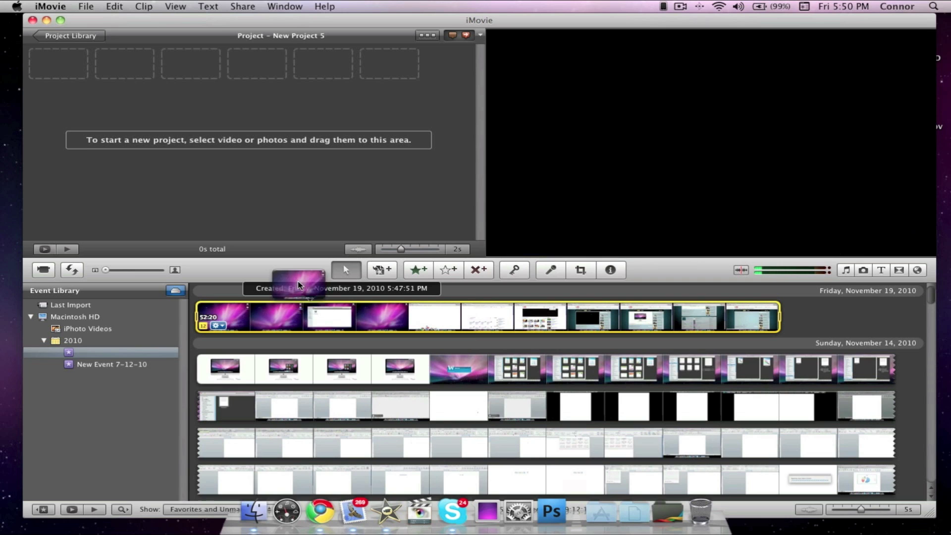
{"action": "left_click_drag", "start_coordinate": [298, 285], "coordinate": [278, 214]}
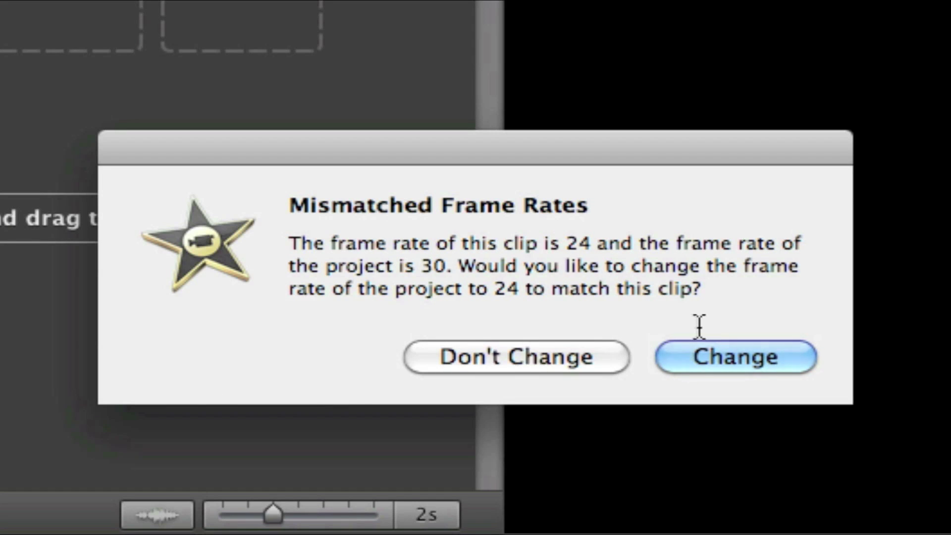
{"action": "left_click", "coordinate": [737, 352]}
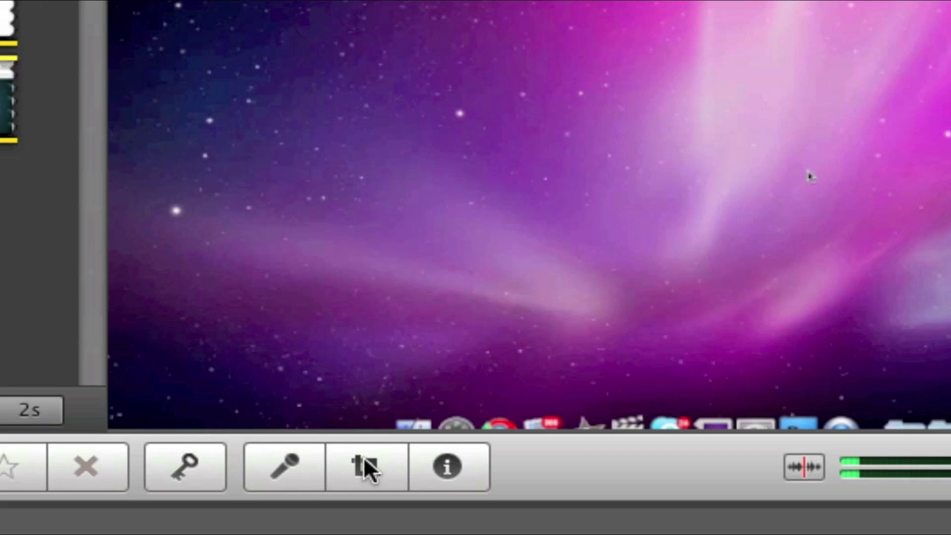
Apply the Fit crop to the clip so the full frame shows, then deselect it.
{"action": "left_click", "coordinate": [364, 459]}
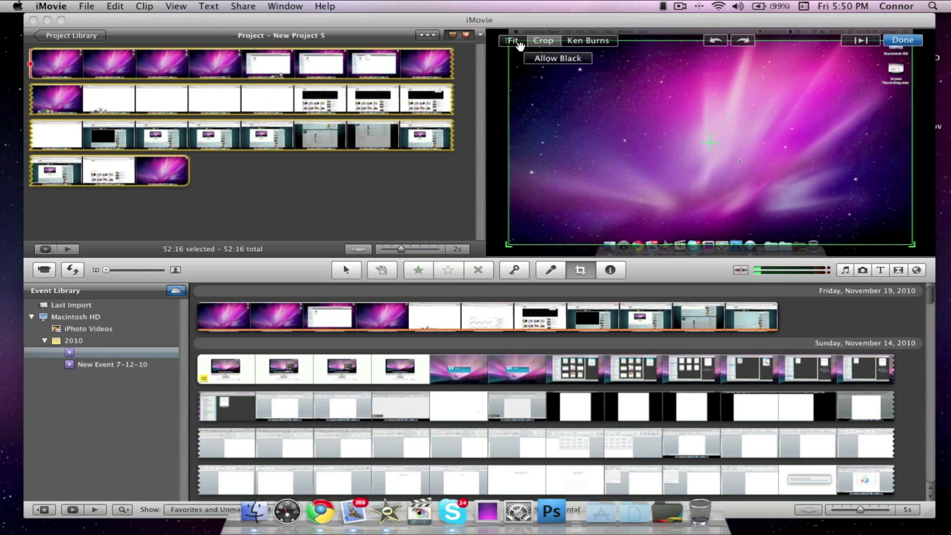
{"action": "left_click", "coordinate": [519, 44]}
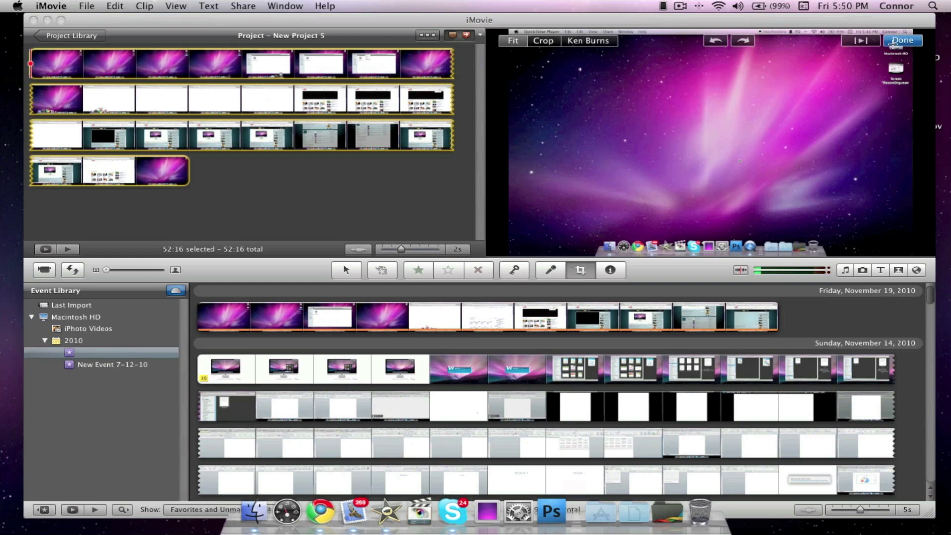
{"action": "left_click", "coordinate": [893, 42]}
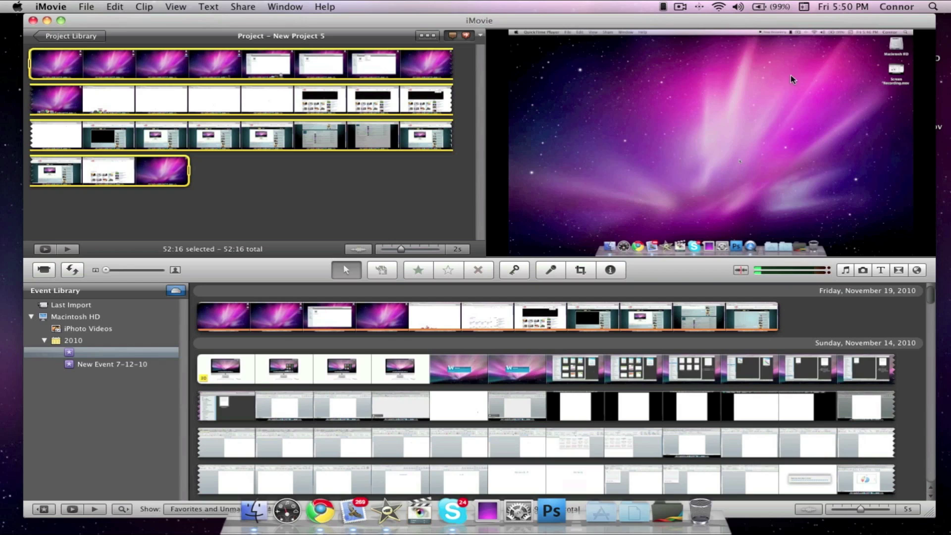
{"action": "left_click", "coordinate": [361, 228]}
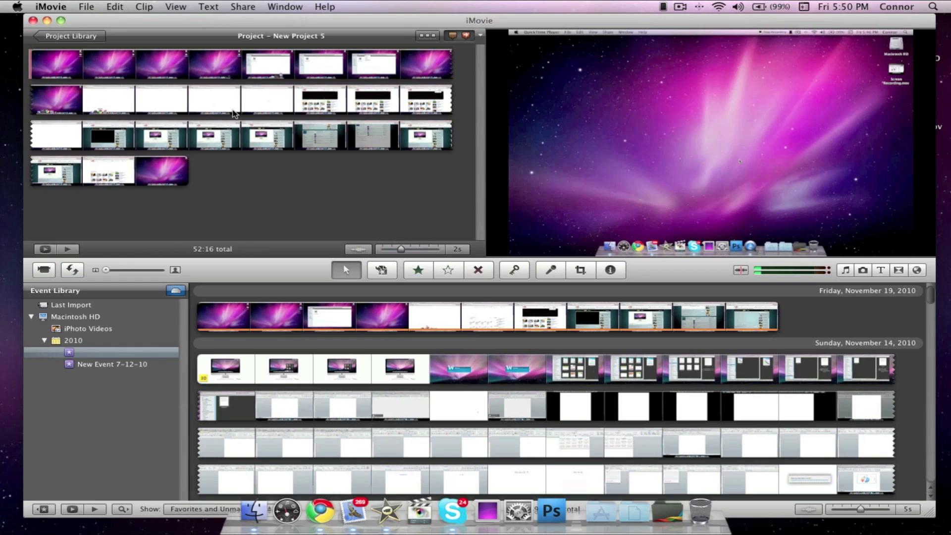
{"action": "right_click", "coordinate": [221, 72]}
Split the clip at 7:01 and again to isolate a 4:10 section.
{"action": "left_click", "coordinate": [247, 200]}
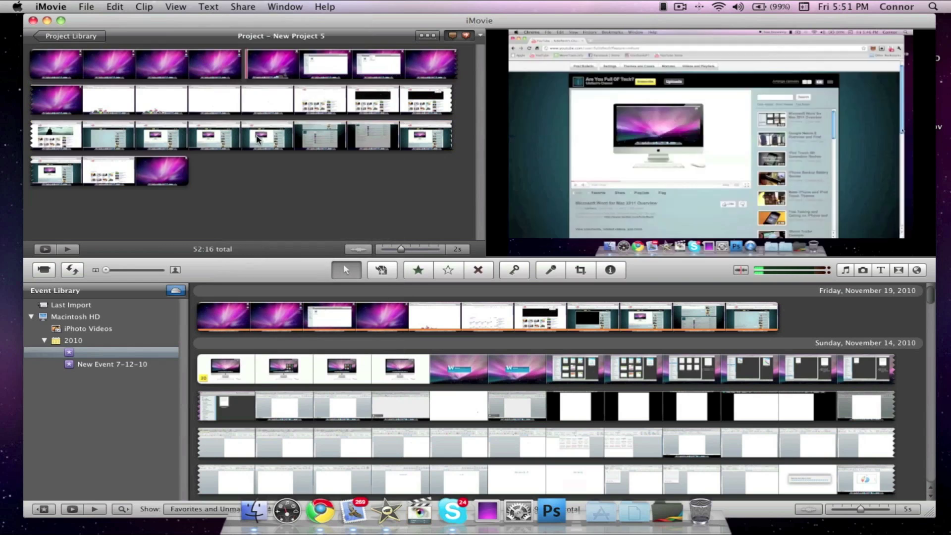
{"action": "right_click", "coordinate": [366, 71]}
{"action": "left_click", "coordinate": [402, 203]}
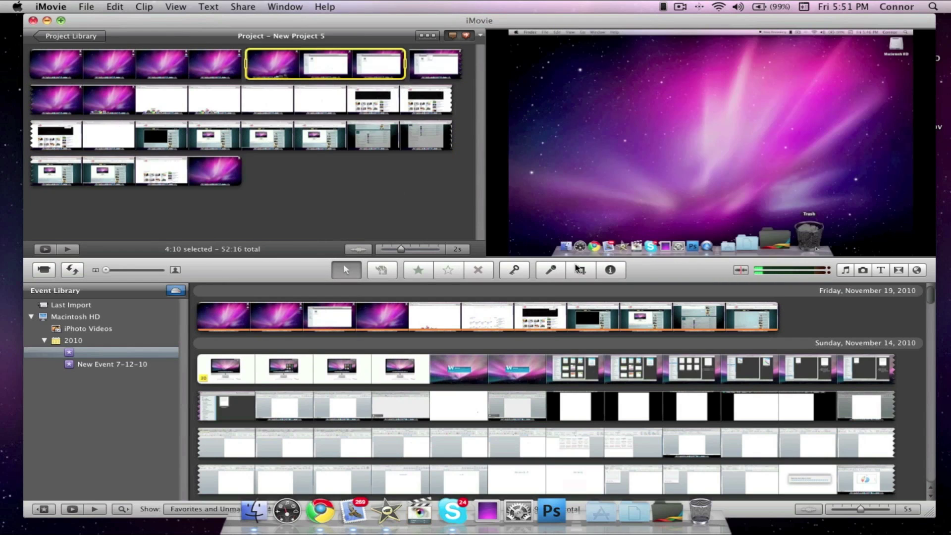
Crop the 4:10 section to zoom in on the Finder window.
{"action": "key", "text": "c"}
{"action": "left_click", "coordinate": [349, 63]}
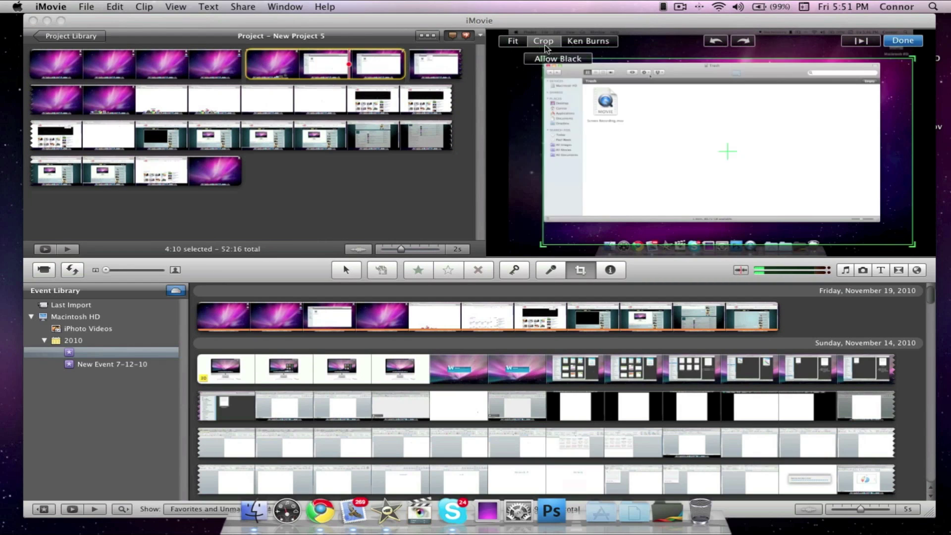
{"action": "left_click_drag", "start_coordinate": [508, 37], "coordinate": [587, 80]}
{"action": "left_click_drag", "start_coordinate": [869, 196], "coordinate": [822, 174]}
{"action": "left_click_drag", "start_coordinate": [866, 224], "coordinate": [885, 229]}
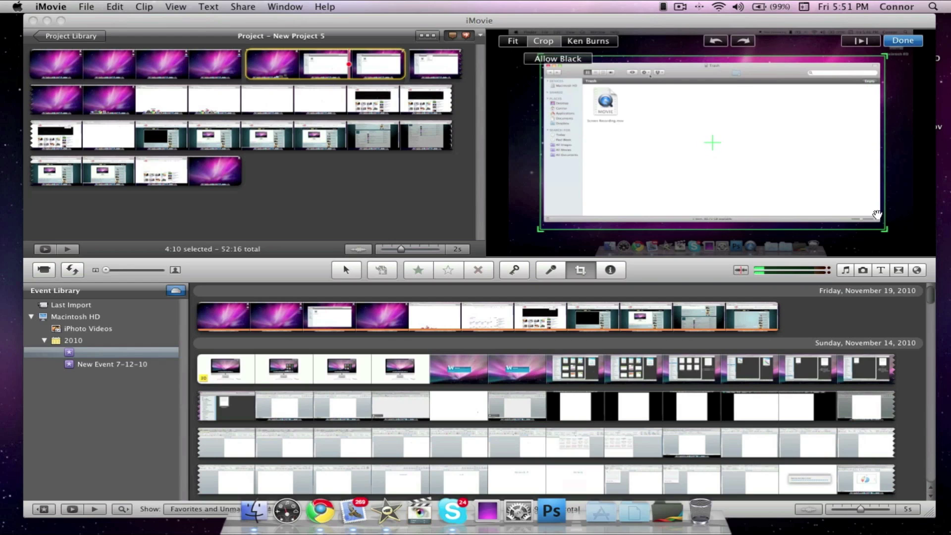
{"action": "left_click", "coordinate": [902, 41]}
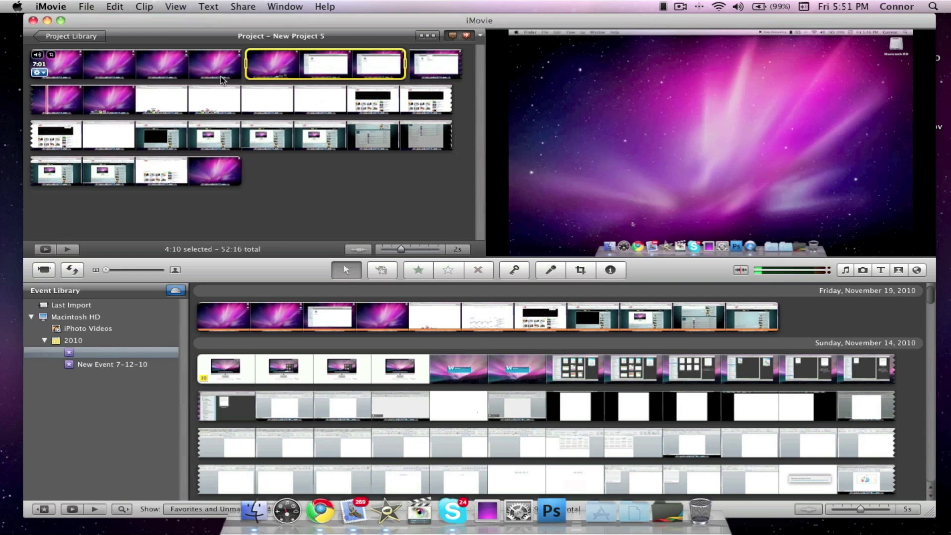
Split off another section and begin cropping the 6:14 piece.
{"action": "right_click", "coordinate": [159, 87]}
{"action": "right_click", "coordinate": [388, 87]}
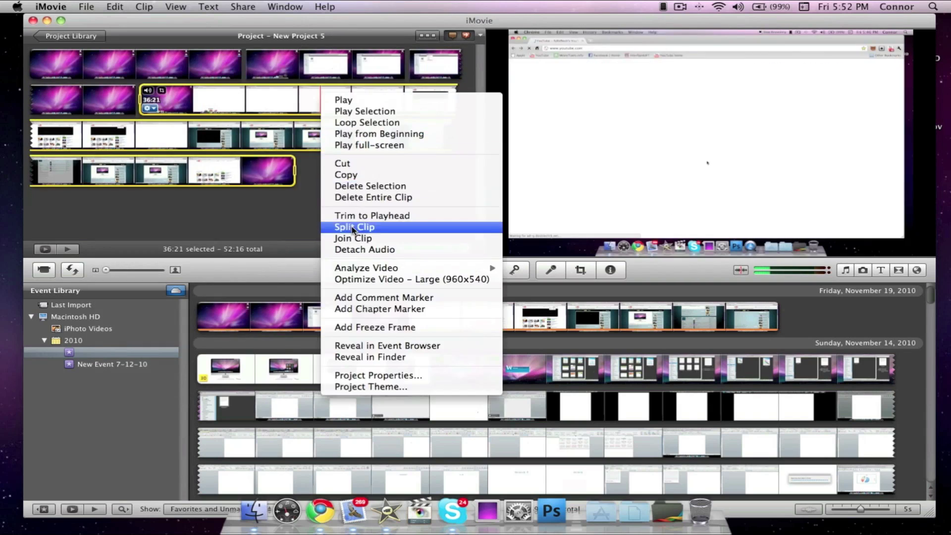
{"action": "left_click", "coordinate": [425, 229]}
{"action": "left_click", "coordinate": [580, 269]}
{"action": "left_click", "coordinate": [543, 40]}
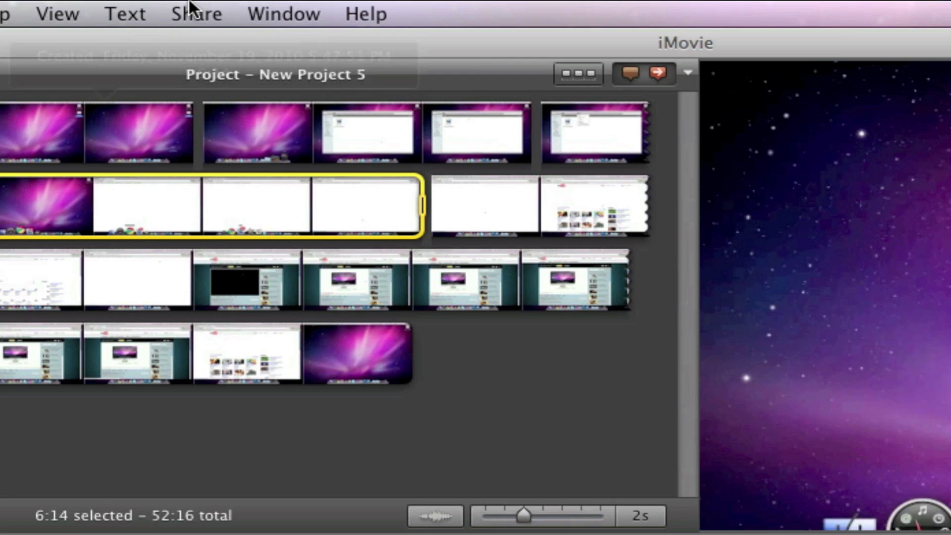
Export the project at HD 1080p as 'Screencasts is cool when dey be free!' to the Desktop.
{"action": "left_click", "coordinate": [240, 5]}
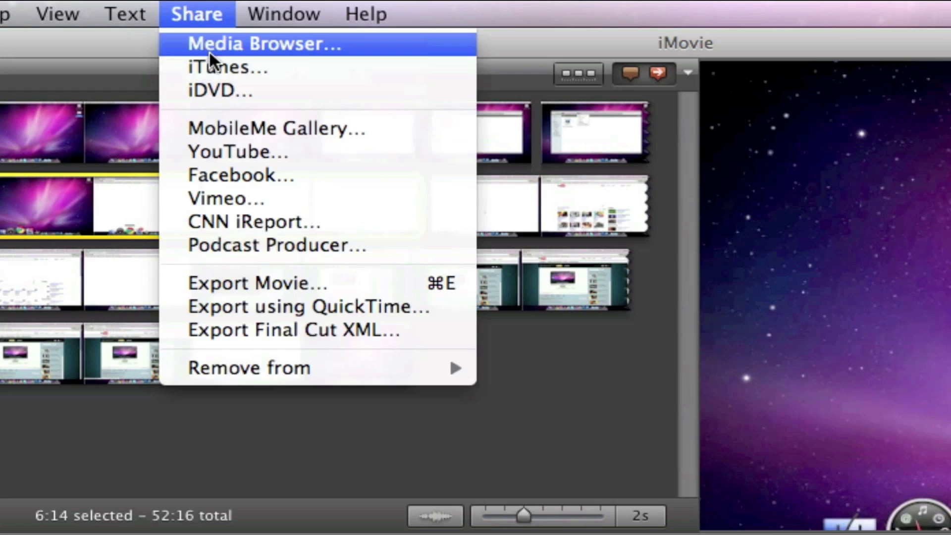
{"action": "left_click", "coordinate": [239, 283]}
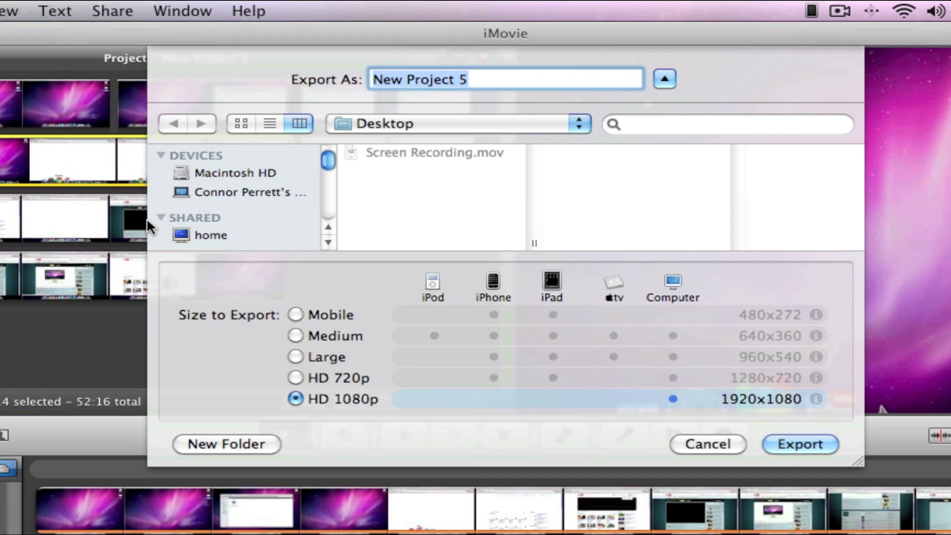
{"action": "type", "text": "Screenca"}
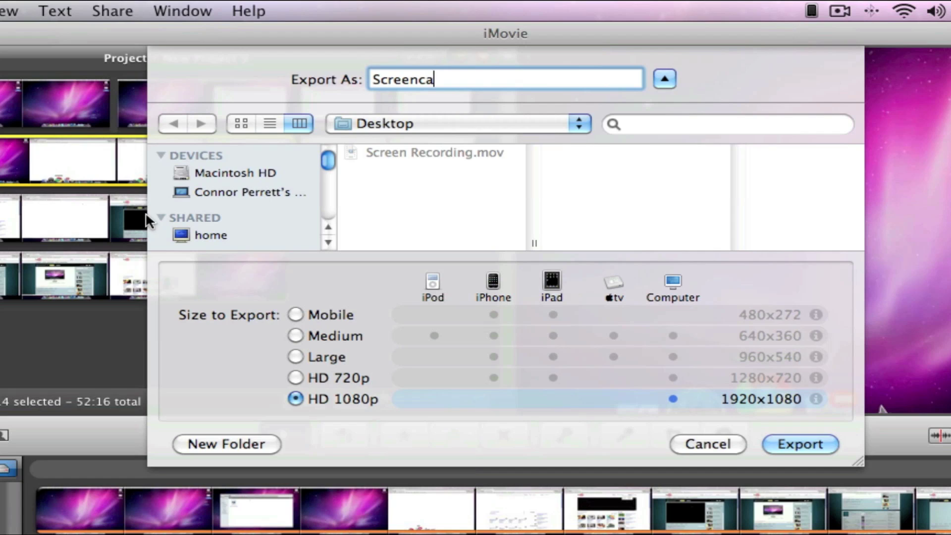
{"action": "type", "text": "sts is coo"}
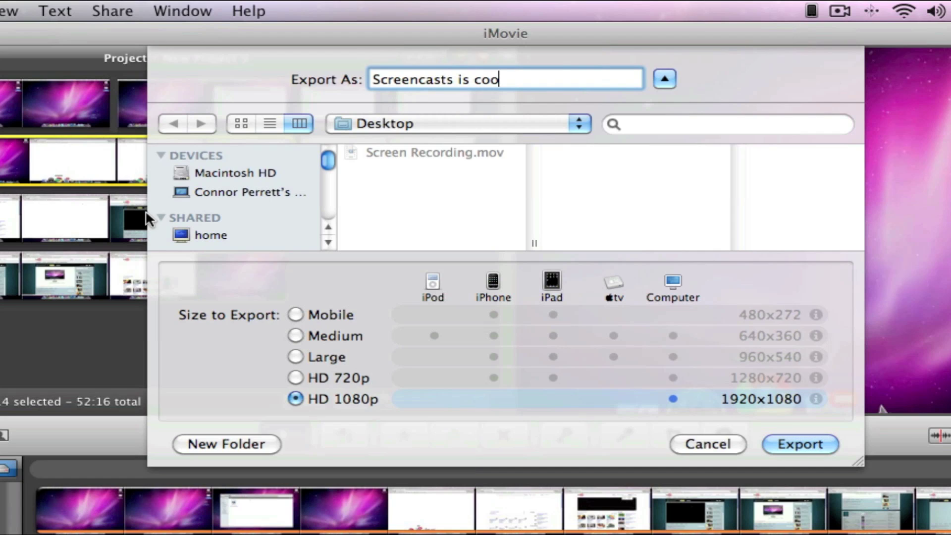
{"action": "type", "text": "l when d"}
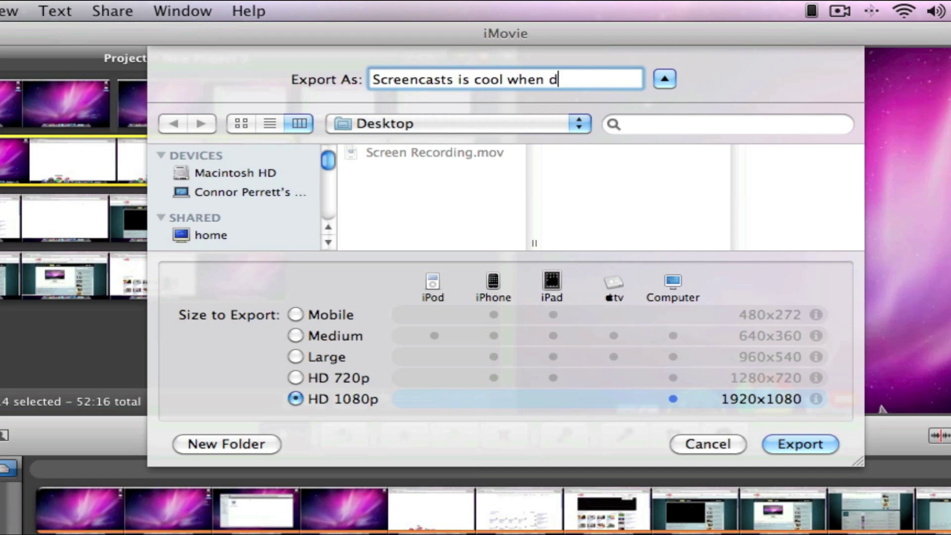
{"action": "type", "text": "ey be free!"}
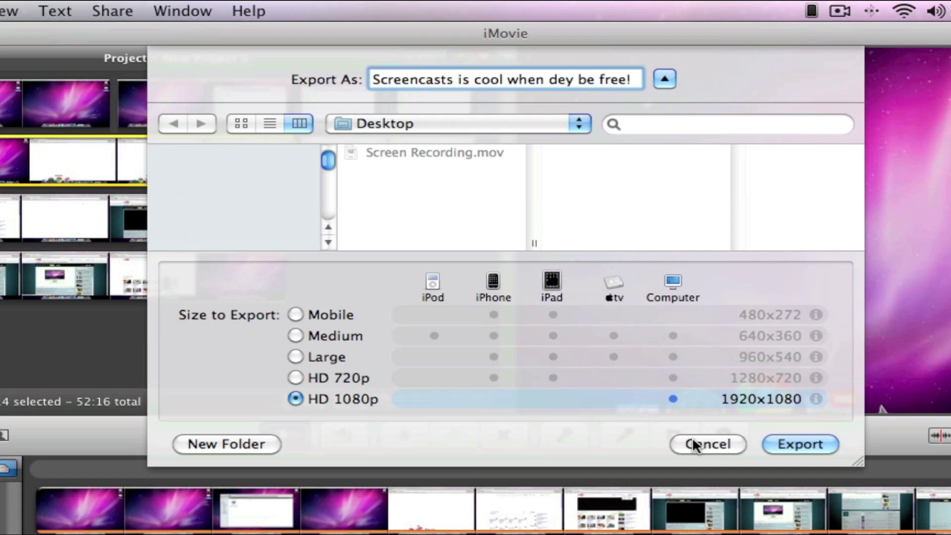
{"action": "left_click", "coordinate": [810, 444]}
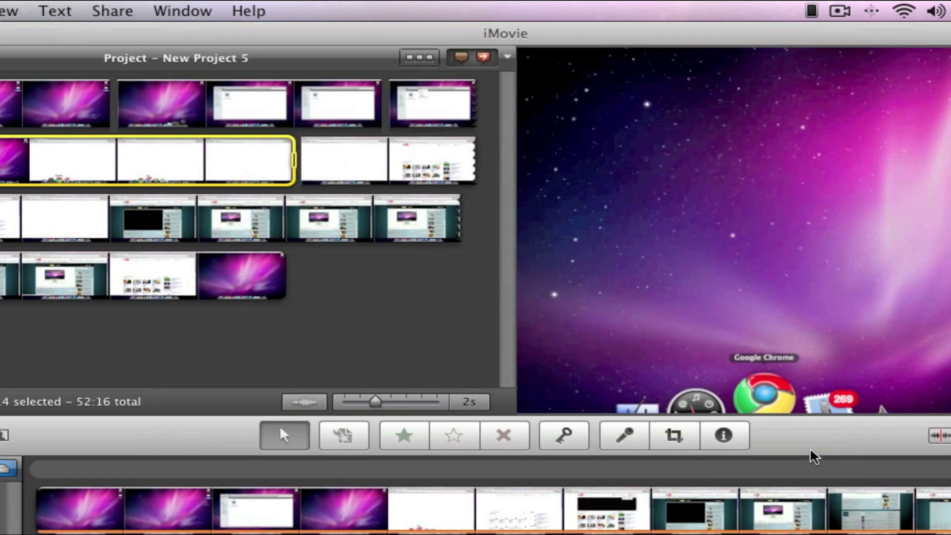